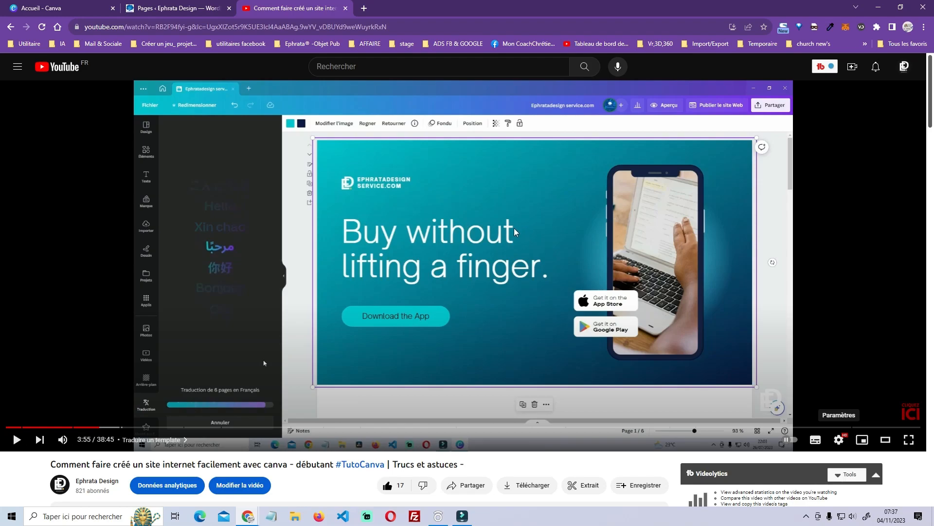
# - Read the viewer comments below the YouTube video about creating a website with Canva
pyautogui.scroll(-10, 515, 228)
pyautogui.scroll(10, 515, 228)
pyautogui.scroll(-7, 516, 231)
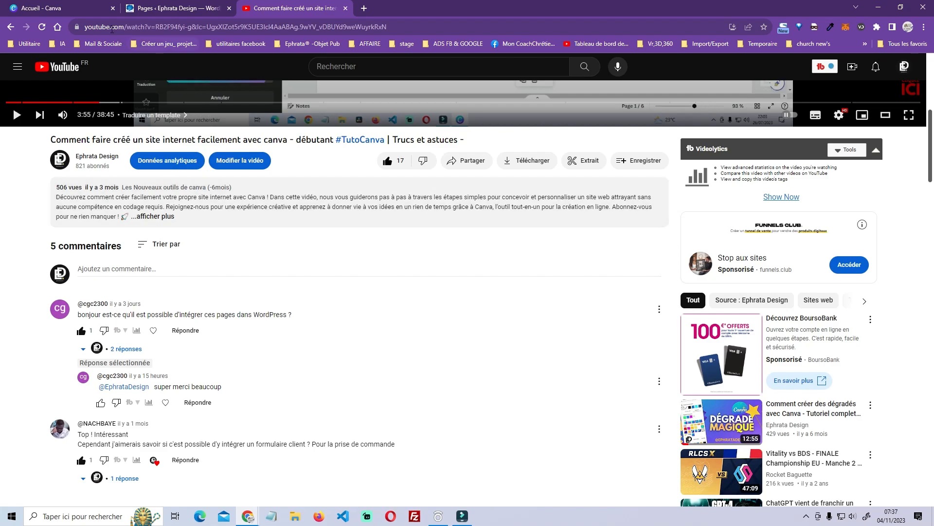
# - Switch to Canva and open the website design "Copie de Tuto Site Internet 2023" from the recent designs
pyautogui.click(95, 11)
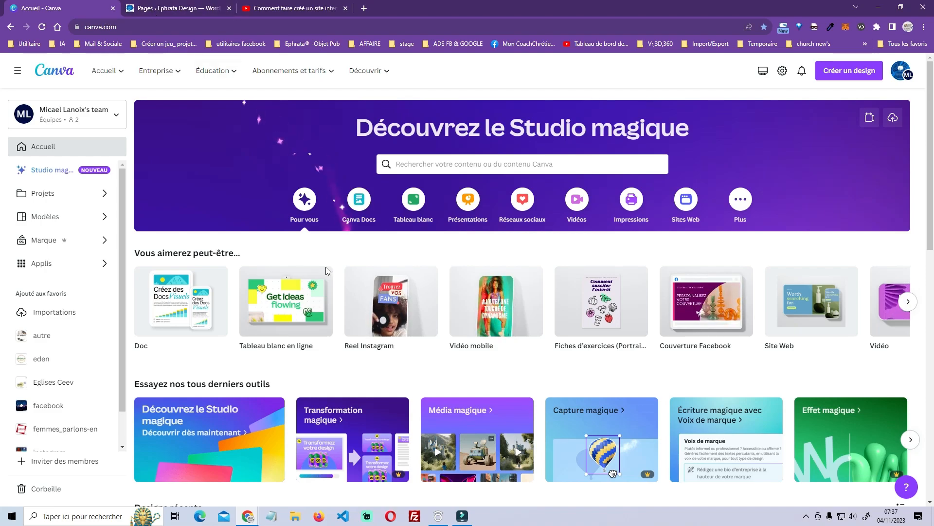
pyautogui.scroll(-10, 356, 306)
pyautogui.scroll(7, 445, 390)
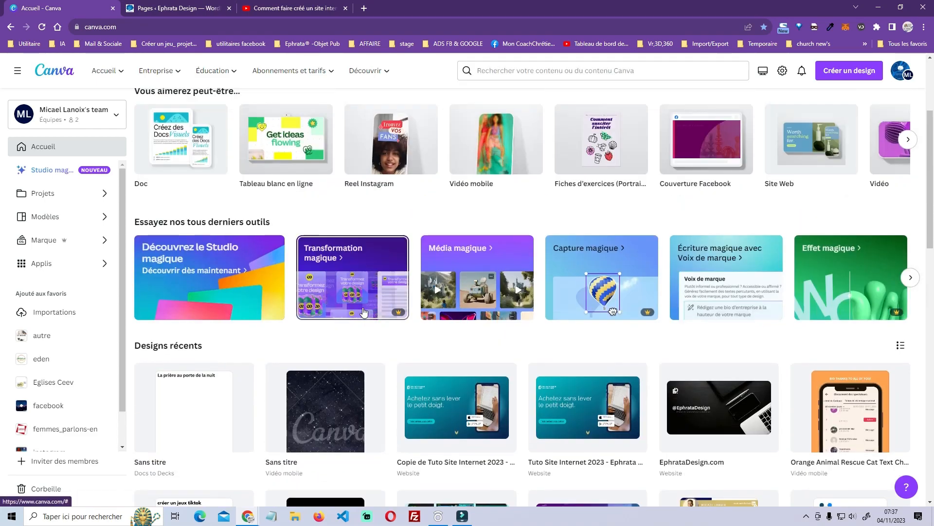
pyautogui.moveTo(461, 422)
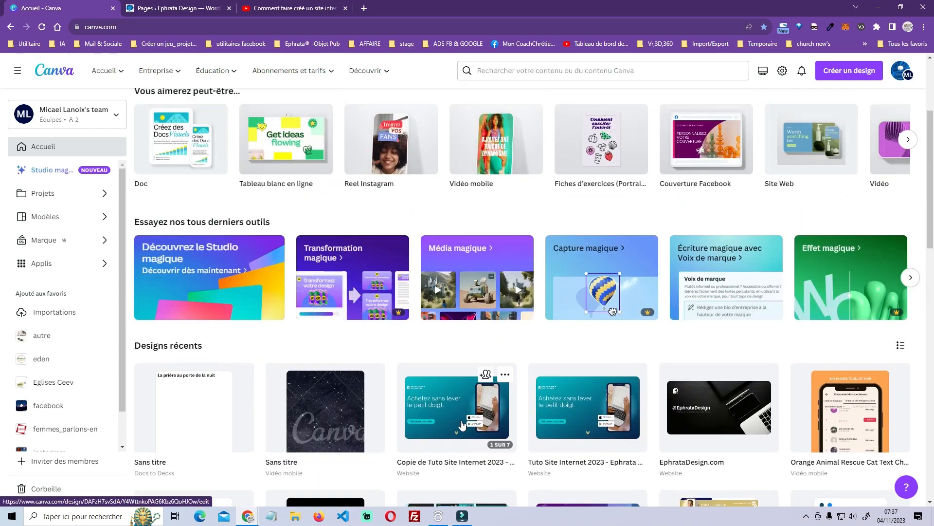
pyautogui.click(461, 422)
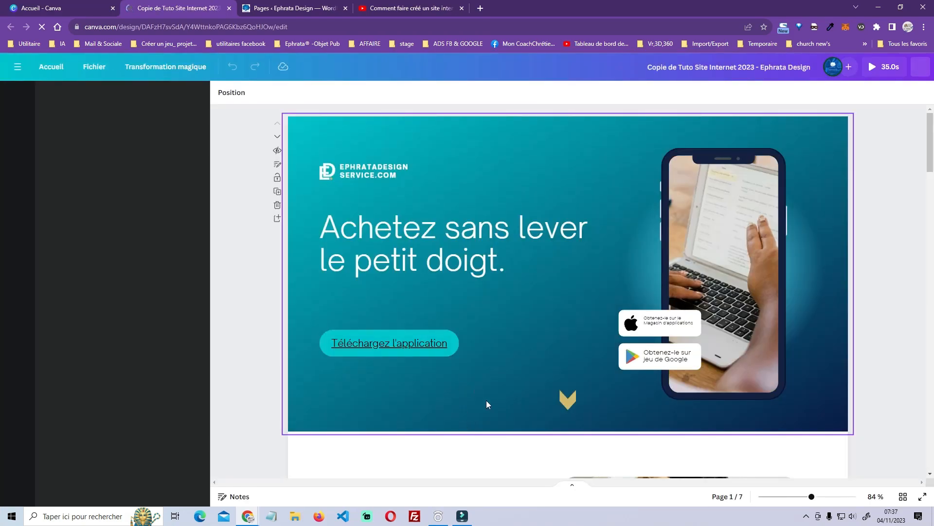
# - Switch to the WordPress admin and add a new page titled "canva integration"
pyautogui.click(302, 7)
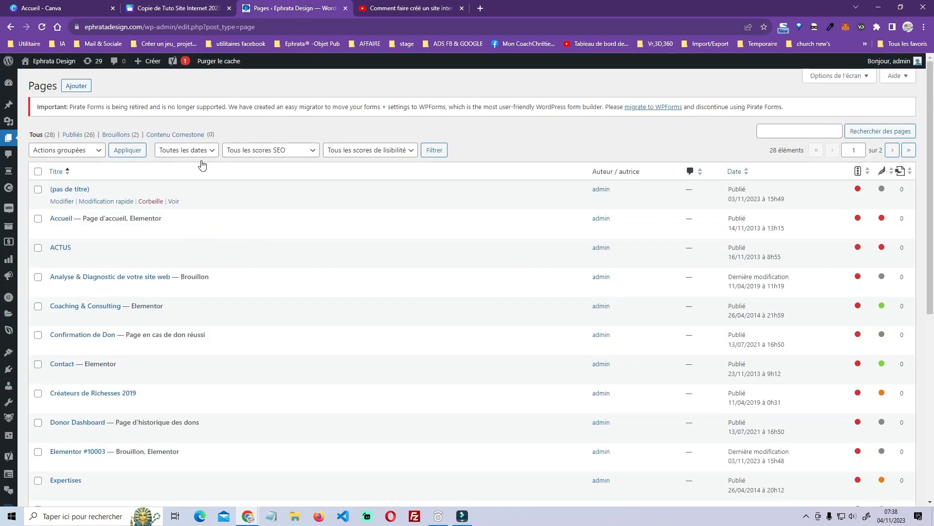
pyautogui.click(84, 85)
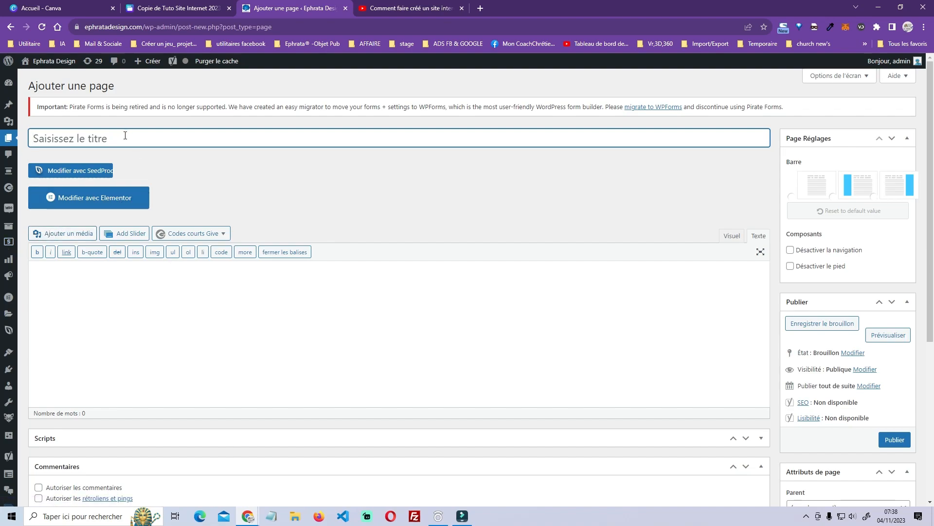
pyautogui.write('canva int')
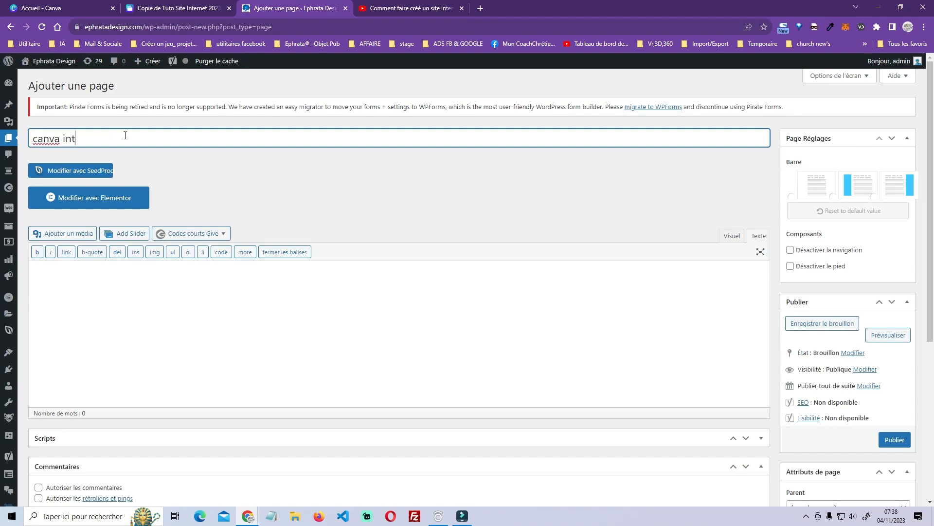
pyautogui.write('egration')
pyautogui.click(333, 162)
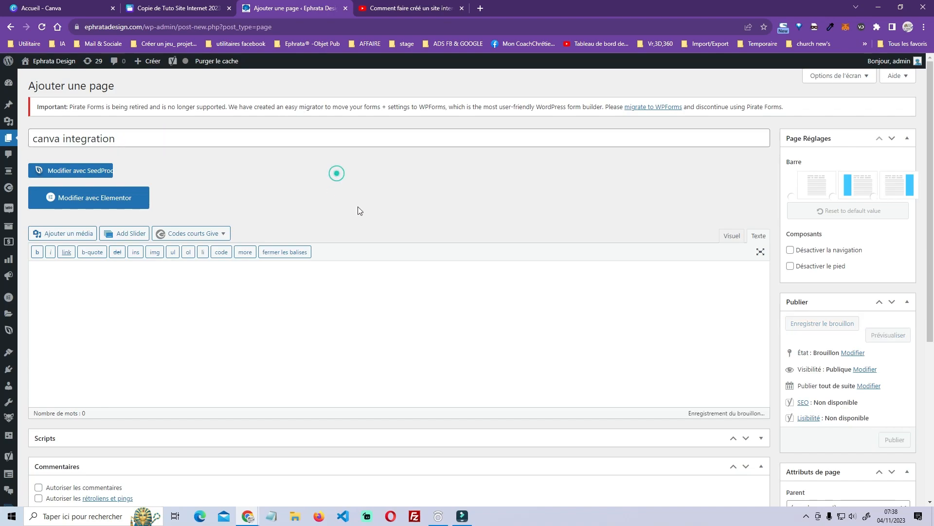
# - Set the new page's template to "Constructeur de page vide"
pyautogui.scroll(-1, 811, 333)
pyautogui.scroll(-4, 812, 333)
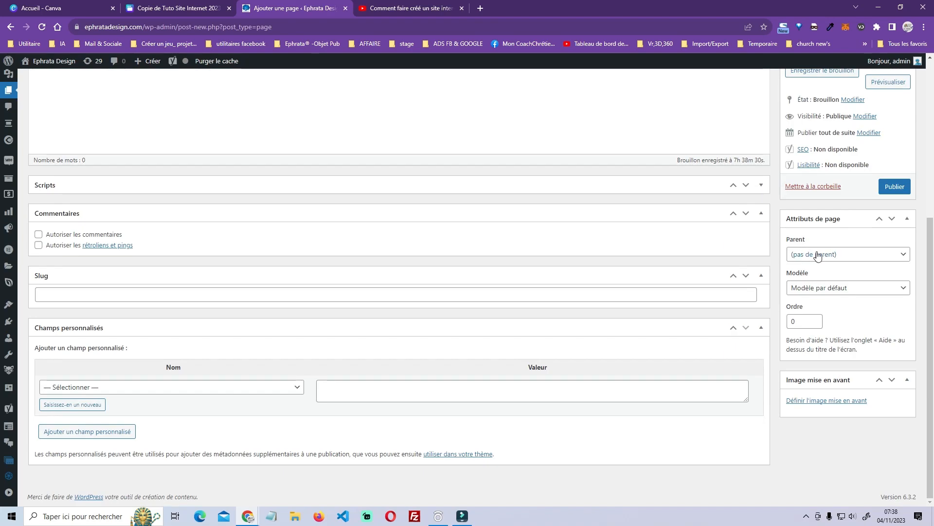
pyautogui.click(867, 291)
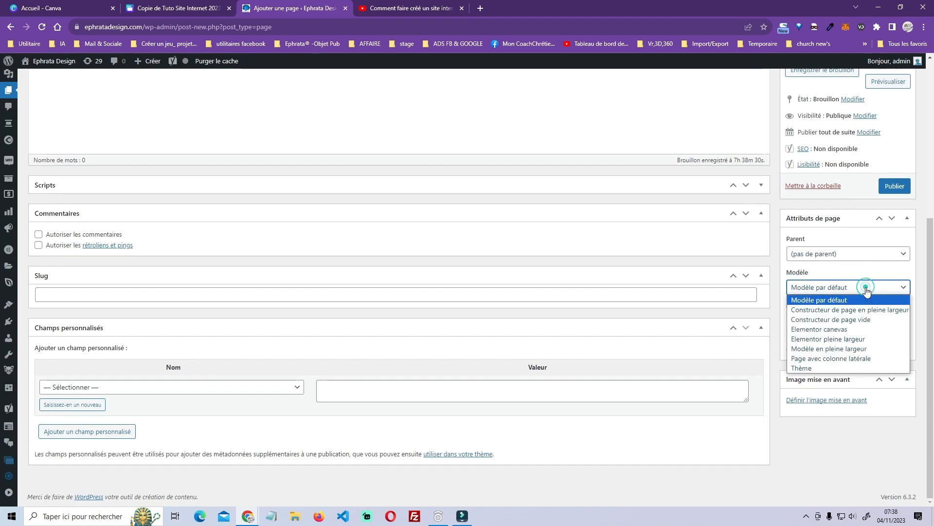
pyautogui.click(866, 321)
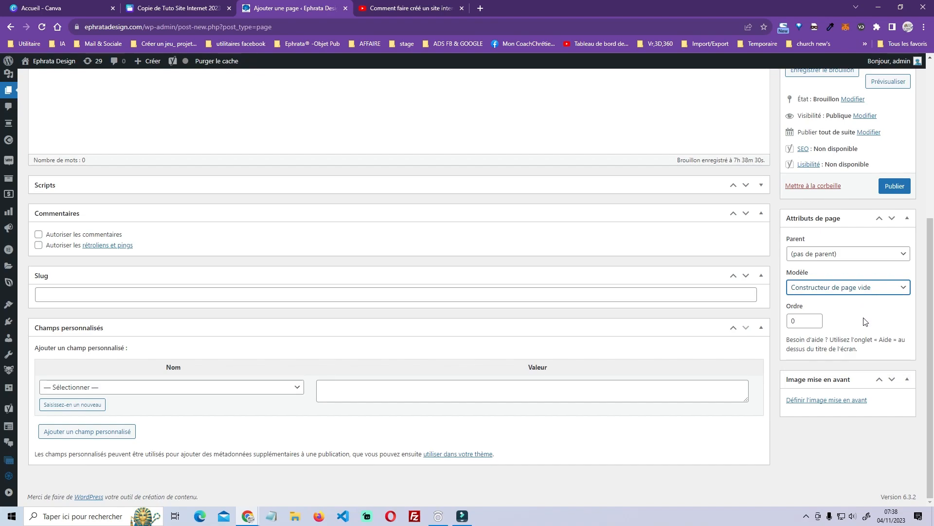
pyautogui.scroll(5, 780, 310)
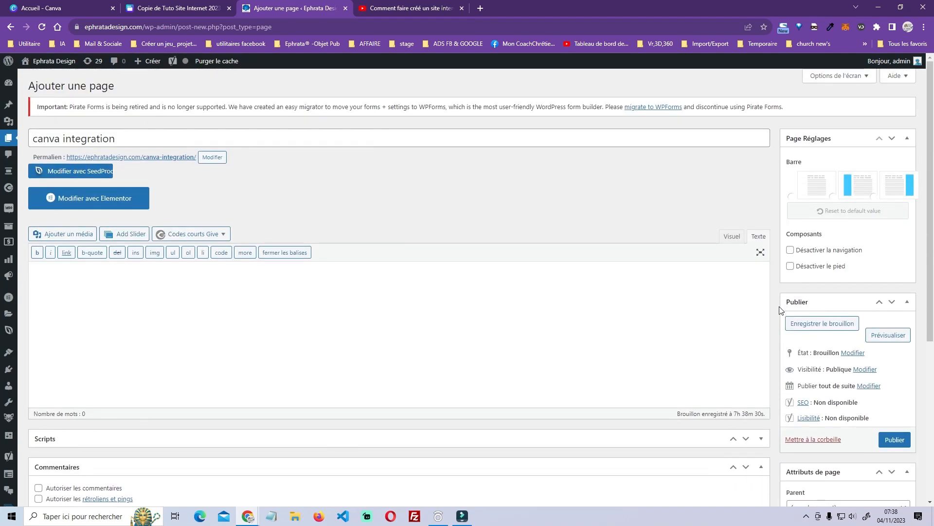
# - Switch to the Canva website design and open its Intégrer (embed) sharing option
pyautogui.click(176, 9)
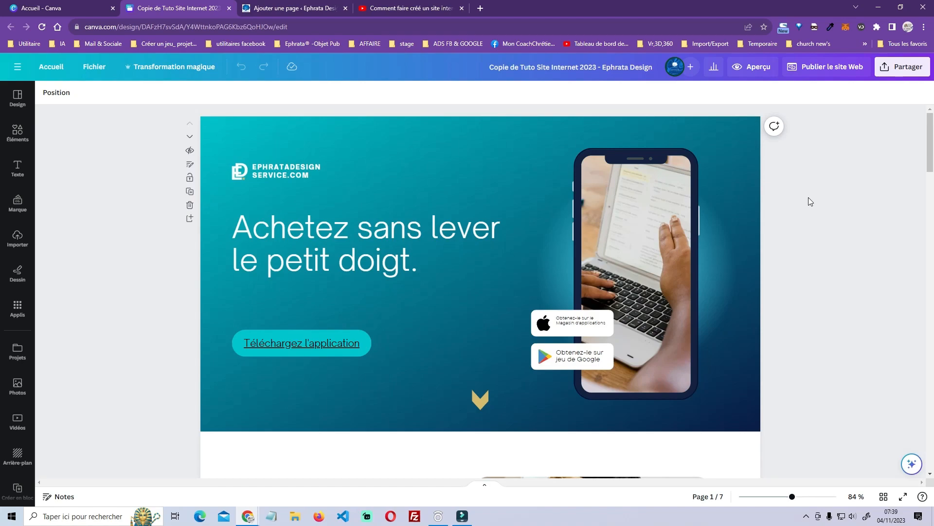
pyautogui.scroll(-7, 428, 346)
pyautogui.scroll(-10, 438, 345)
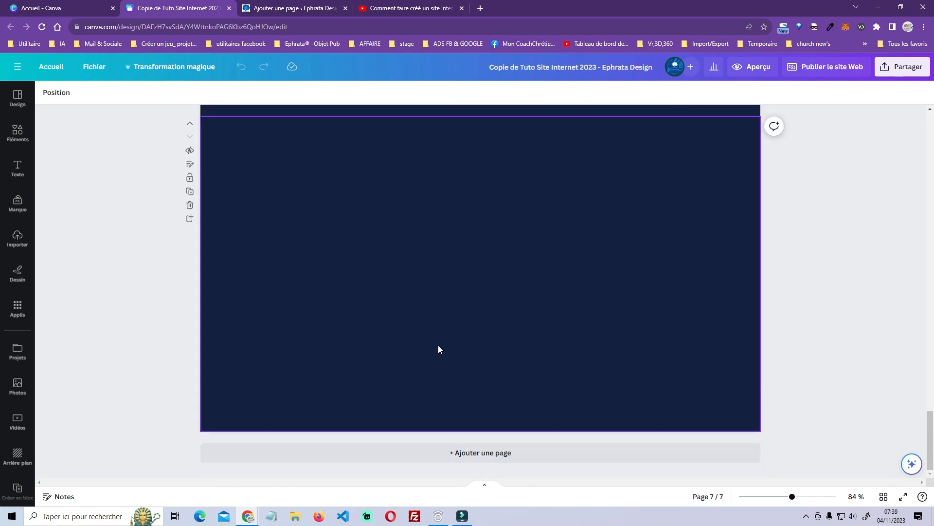
pyautogui.scroll(20, 438, 345)
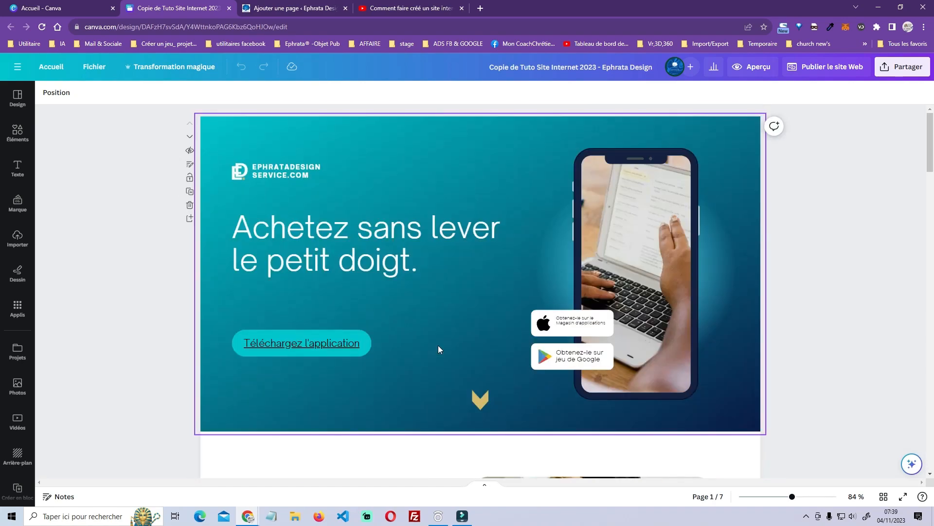
pyautogui.click(896, 71)
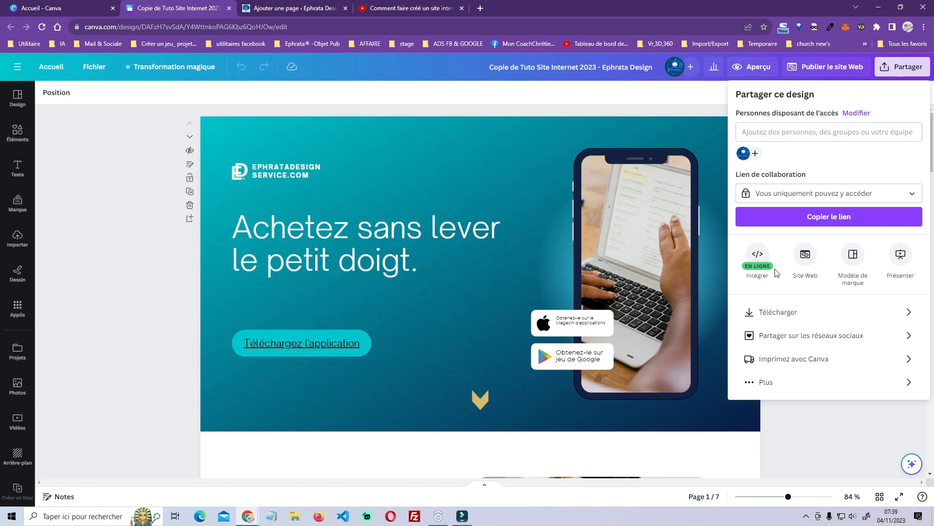
pyautogui.click(778, 379)
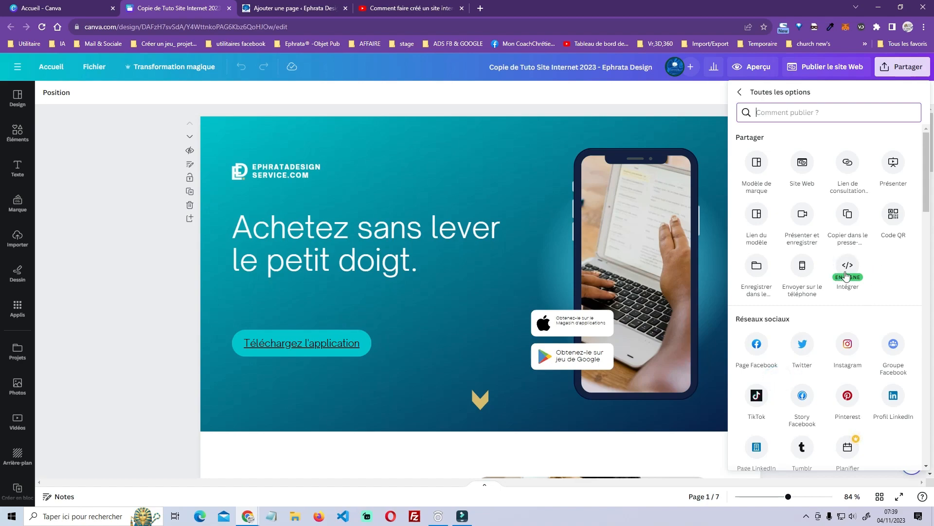
pyautogui.click(844, 272)
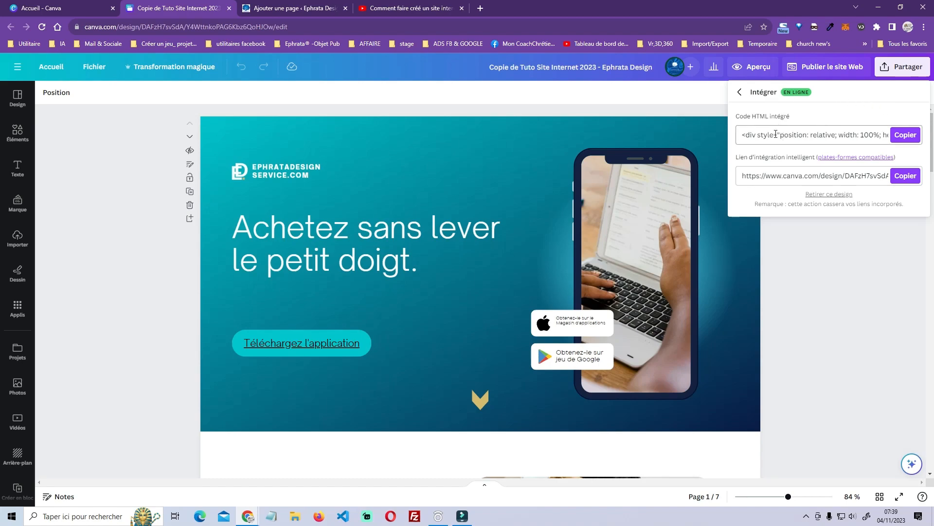
# - Copy the design's embed HTML code
pyautogui.moveTo(748, 135); pyautogui.dragTo(862, 135)
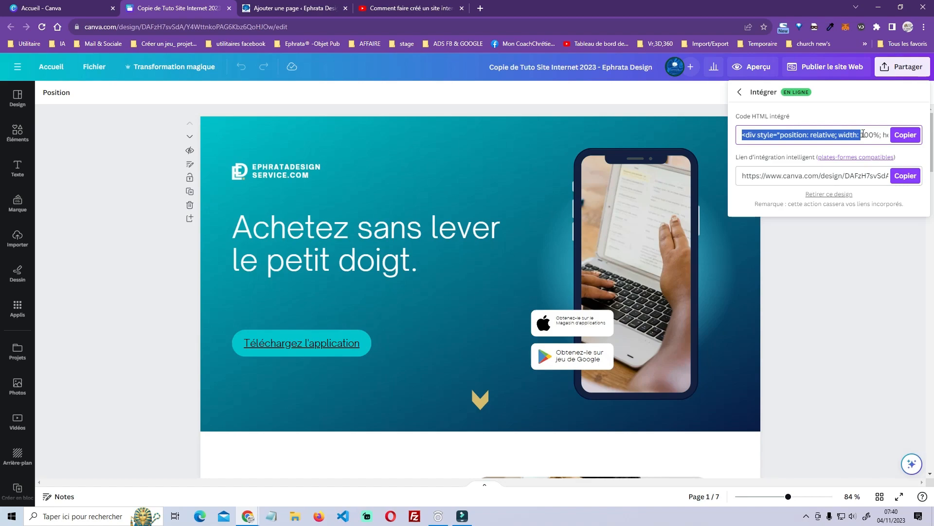
pyautogui.click(824, 177)
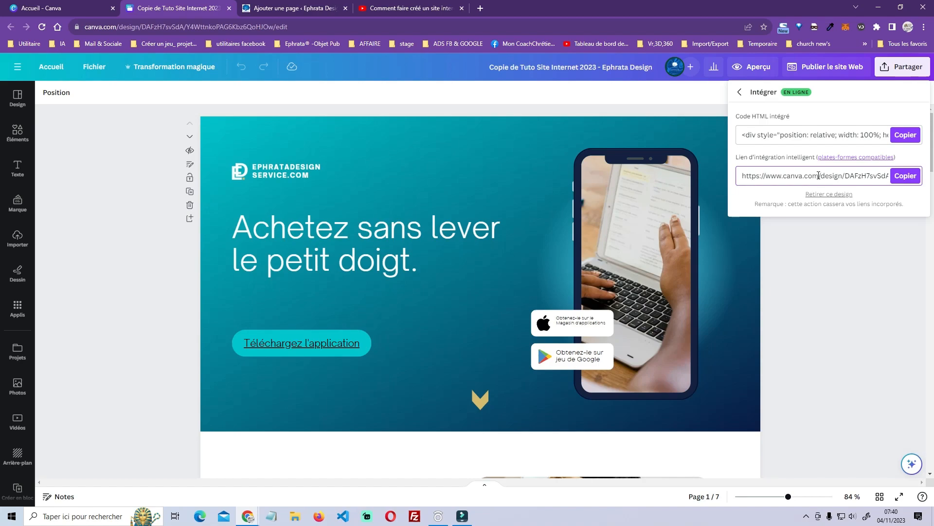
pyautogui.click(904, 134)
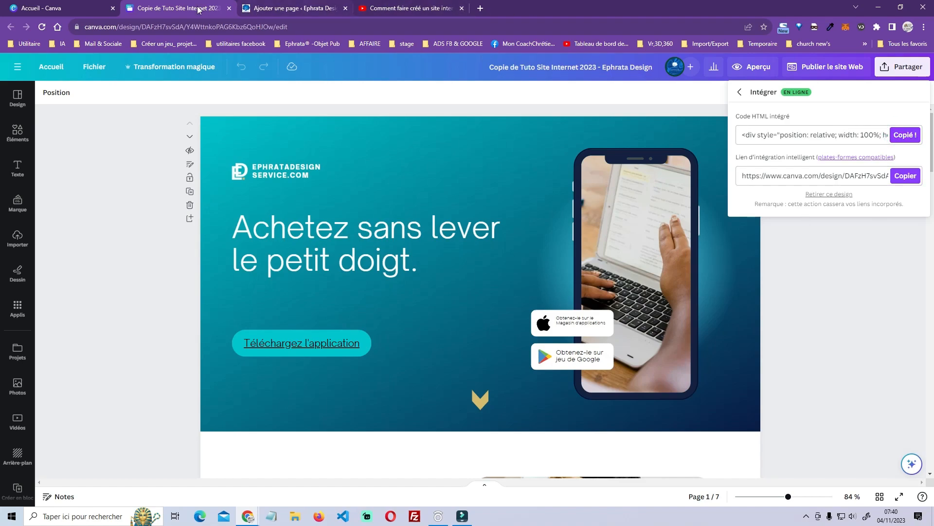
# - Switch back to the WordPress page and paste the embed code as plain text into its content
pyautogui.click(273, 8)
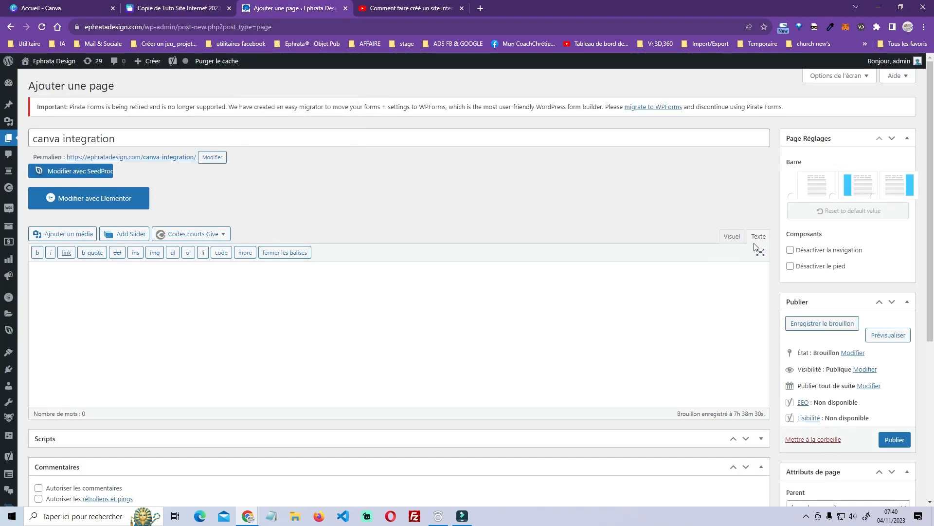
pyautogui.scroll(-1, 338, 274)
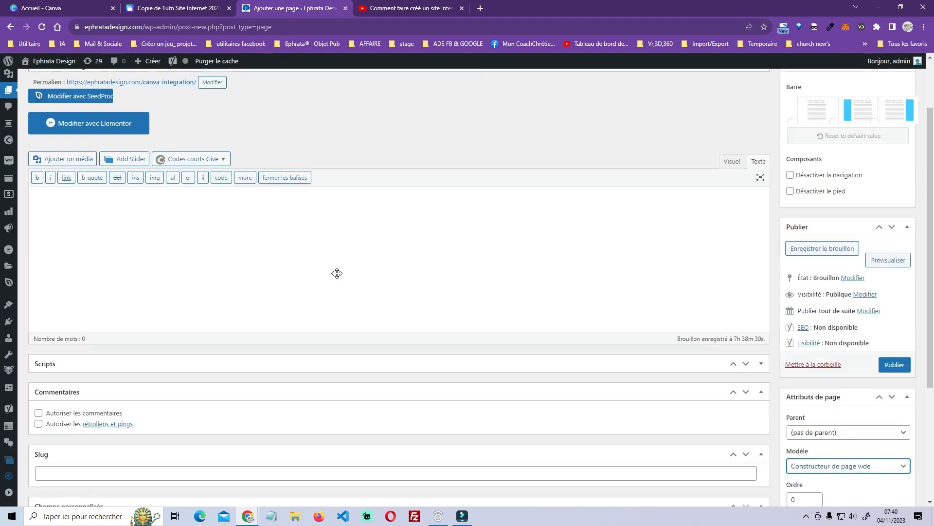
pyautogui.scroll(-5, 338, 274)
pyautogui.scroll(6, 206, 190)
pyautogui.rightClick(194, 292)
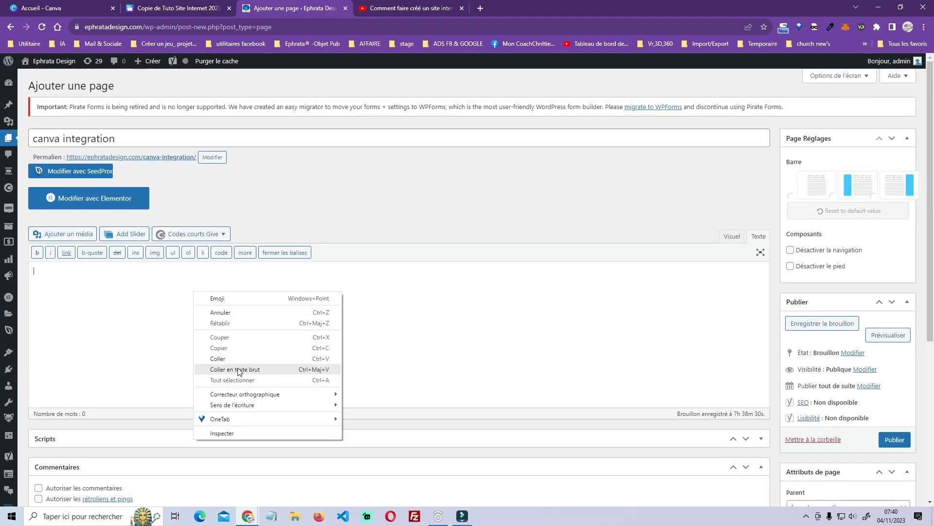
pyautogui.click(238, 369)
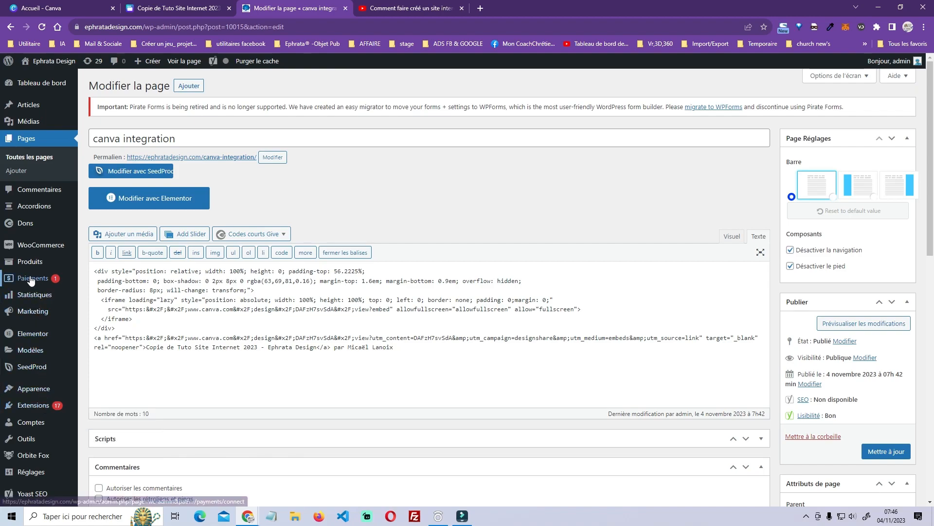
# - Open the WordPress screen for adding plugins and locate the Classic Editor plugin
pyautogui.moveTo(31, 225)
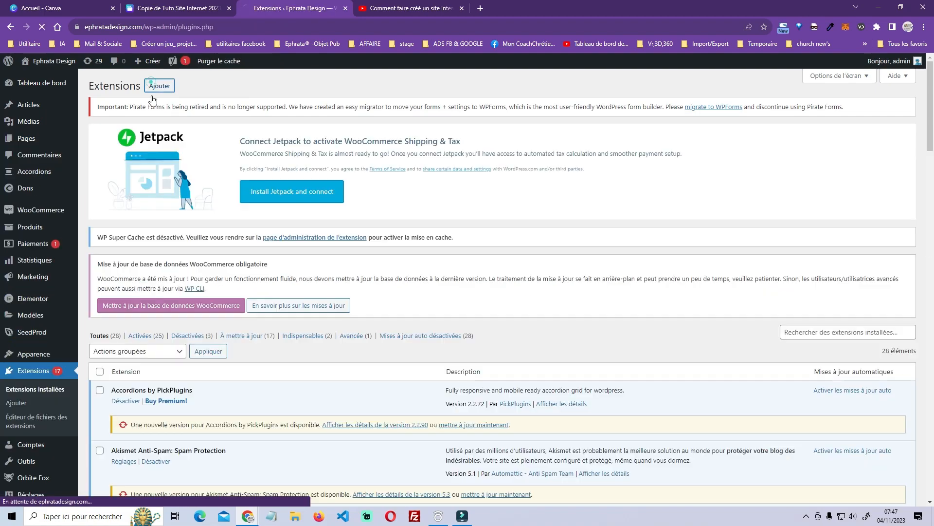
pyautogui.click(151, 82)
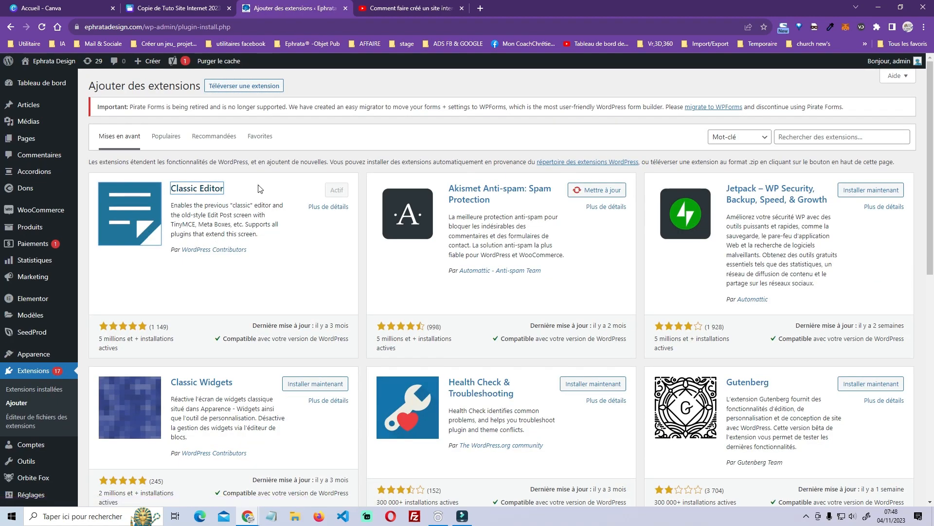
pyautogui.click(200, 189)
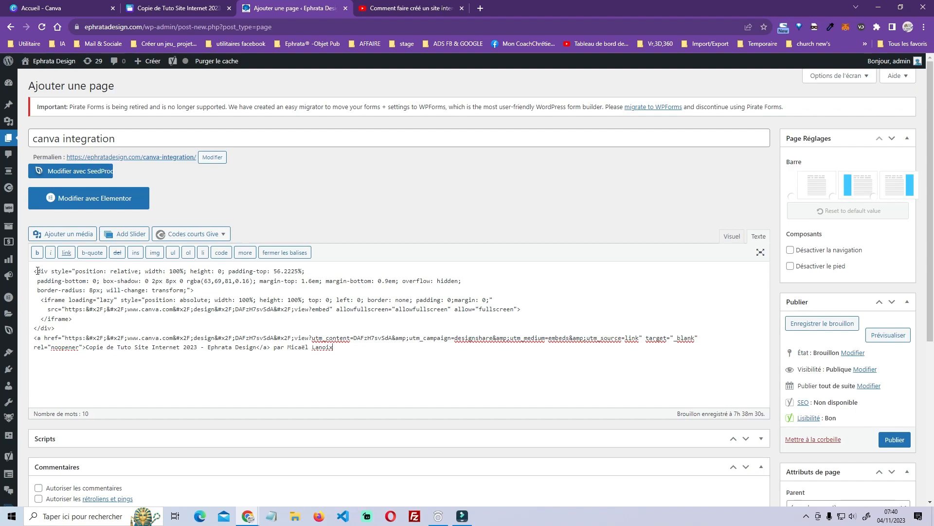
# - Examine the pasted embed code's div styles, iframe attributes and Canva source URL in the page content
pyautogui.moveTo(47, 270); pyautogui.dragTo(307, 271)
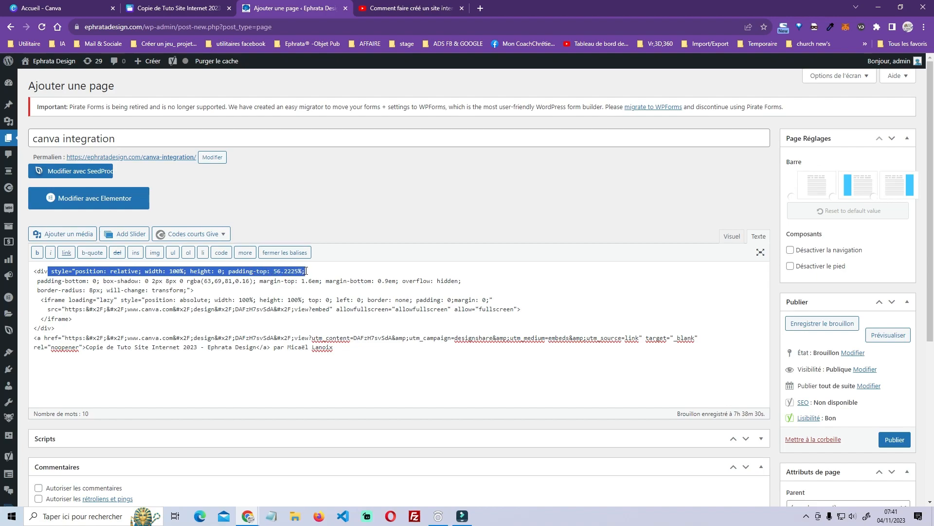
pyautogui.click(100, 300)
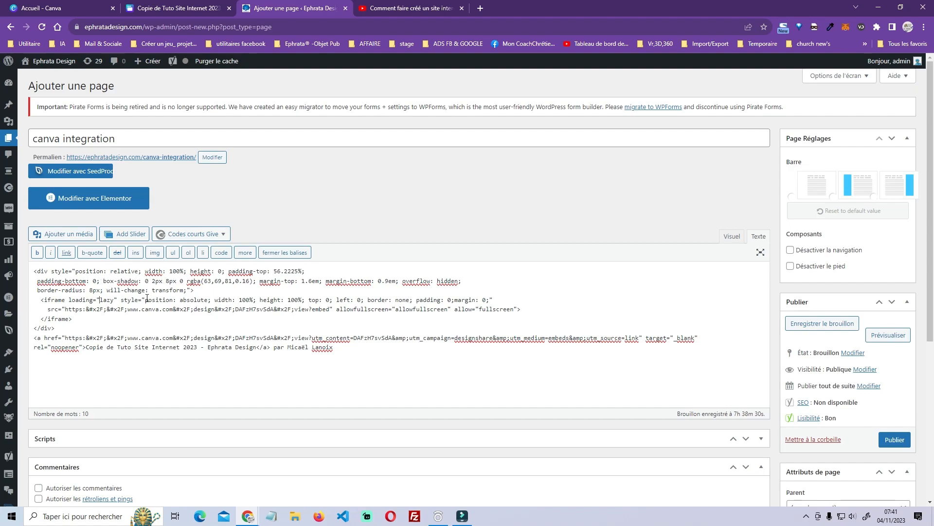
pyautogui.moveTo(103, 280); pyautogui.dragTo(186, 279)
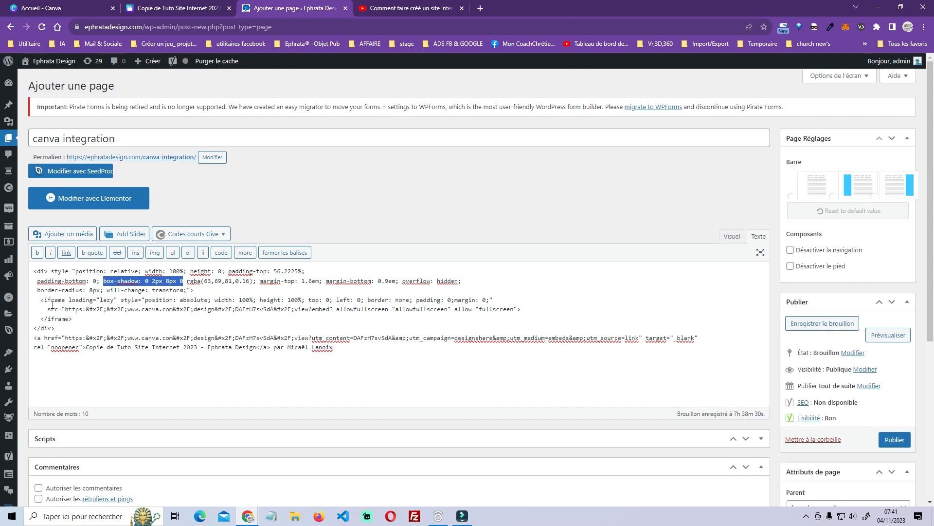
pyautogui.moveTo(41, 299); pyautogui.dragTo(66, 299)
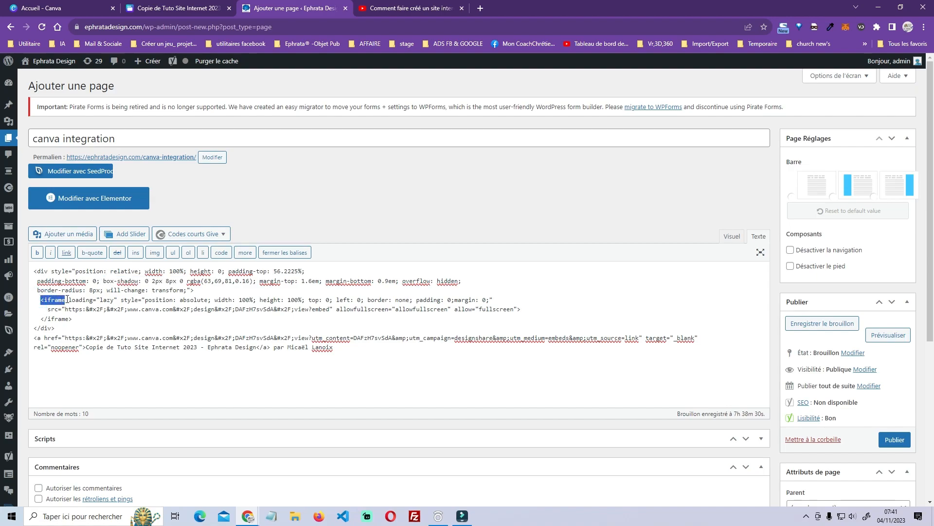
pyautogui.click(72, 300)
pyautogui.moveTo(70, 299); pyautogui.dragTo(211, 299)
pyautogui.click(152, 300)
pyautogui.click(245, 300)
pyautogui.moveTo(309, 299); pyautogui.dragTo(360, 300)
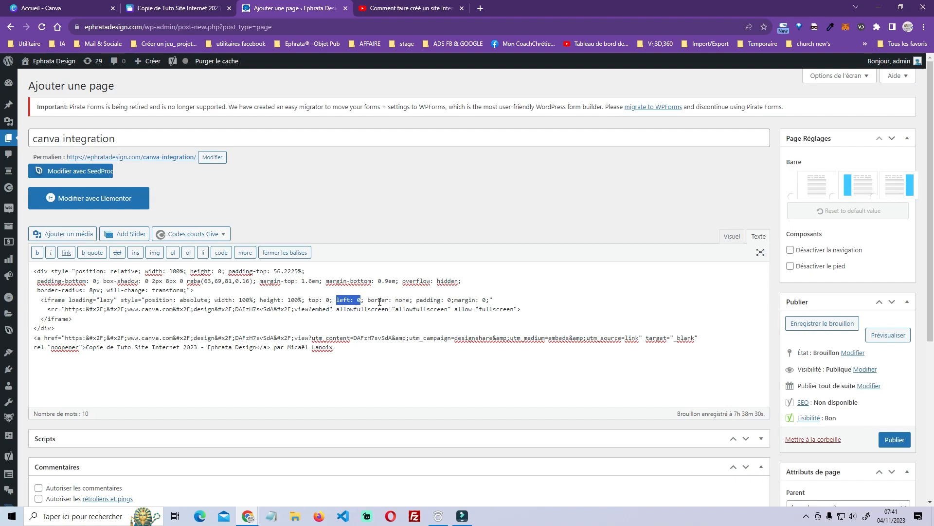
pyautogui.moveTo(368, 299); pyautogui.dragTo(489, 299)
pyautogui.moveTo(65, 311); pyautogui.dragTo(327, 311)
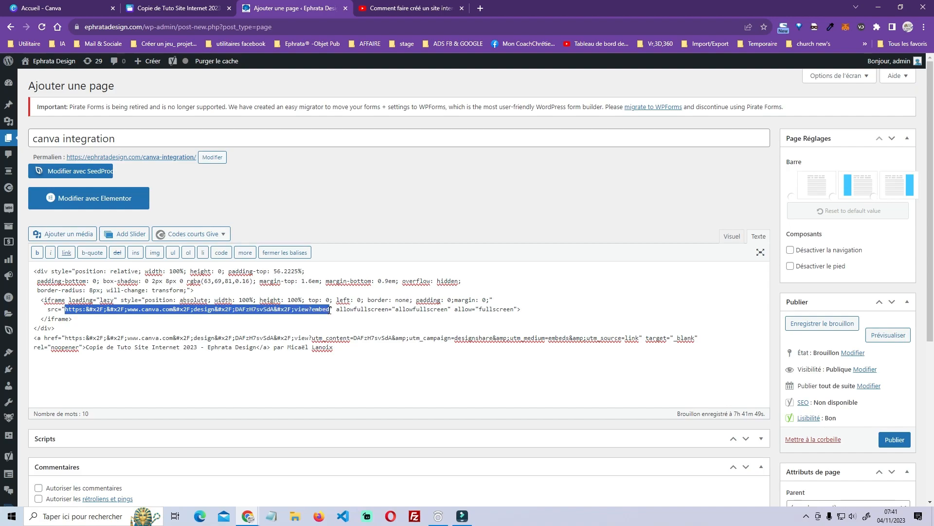
# - Examine the complete iframe block and the attribution link beneath it in the page's embed code
pyautogui.click(315, 310)
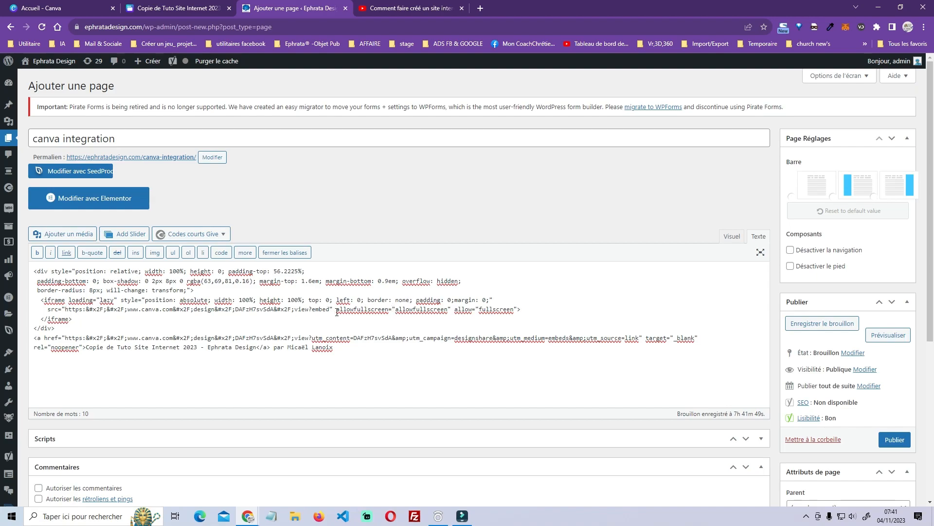
pyautogui.moveTo(522, 309); pyautogui.dragTo(249, 315)
pyautogui.moveTo(38, 299); pyautogui.dragTo(79, 318)
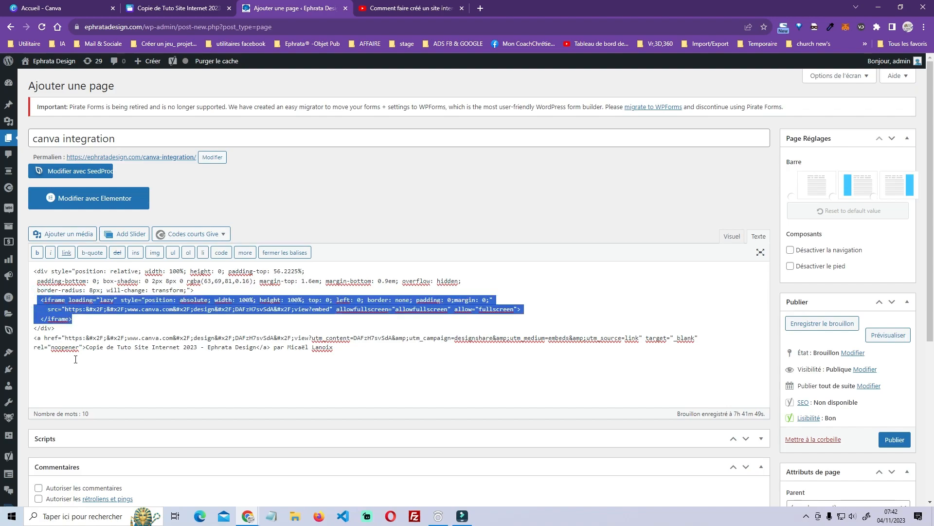
pyautogui.click(118, 369)
pyautogui.moveTo(34, 338); pyautogui.dragTo(374, 342)
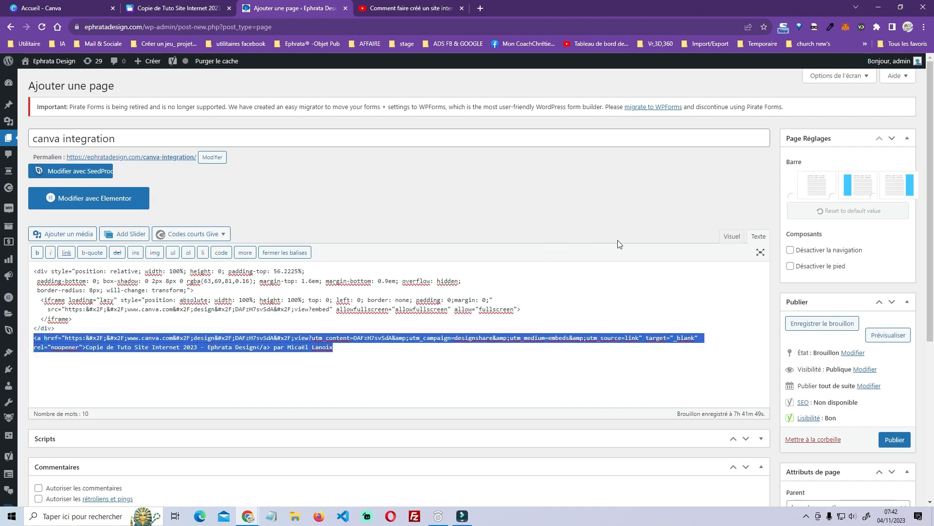
# - Publish the page, and update it with navigation and footer disabled and the layout without a sidebar selected
pyautogui.click(898, 439)
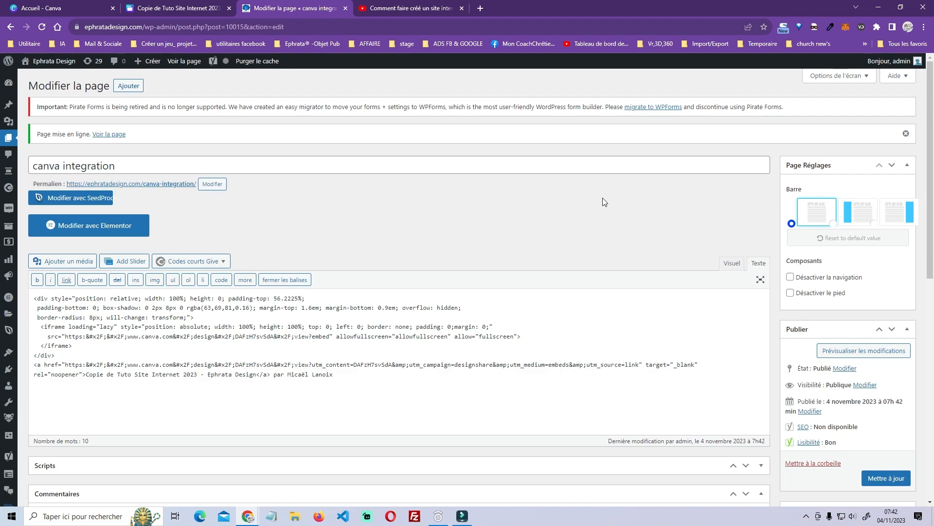
pyautogui.click(790, 278)
pyautogui.click(790, 293)
pyautogui.click(868, 219)
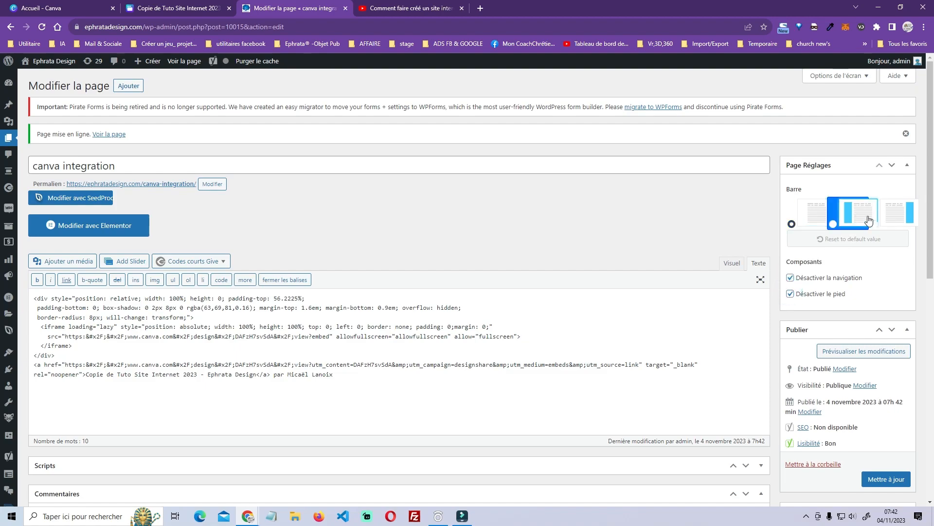
pyautogui.click(817, 212)
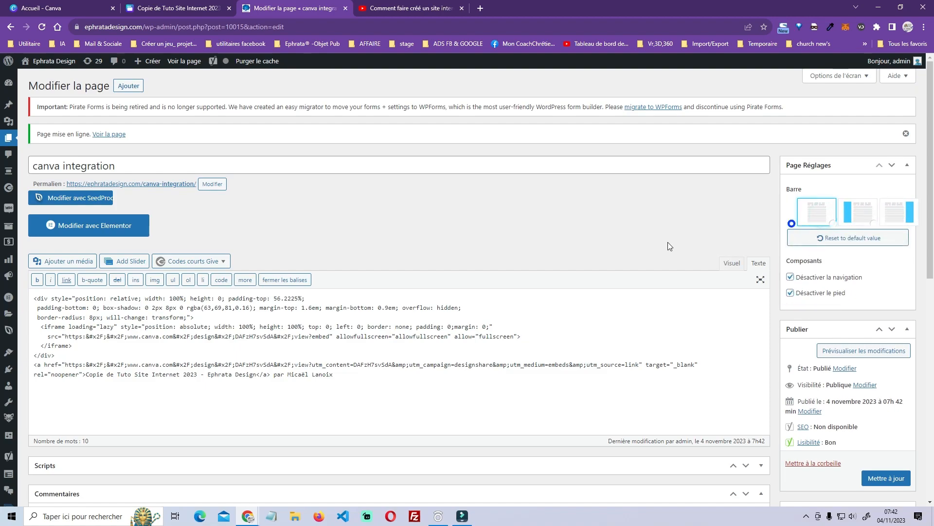
pyautogui.click(890, 478)
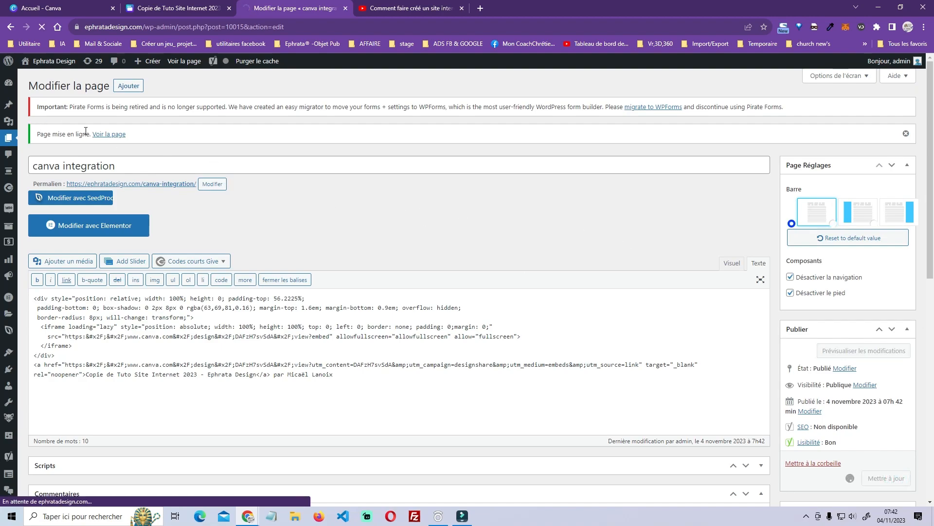
# - Open the published page, minimize the chat popup and advance the embedded design to its third page
pyautogui.click(106, 135)
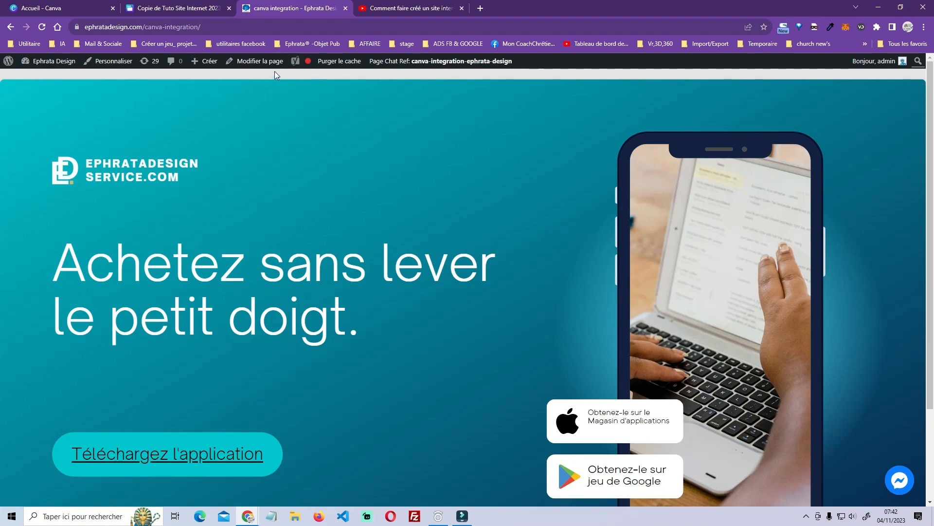
pyautogui.scroll(-3, 342, 183)
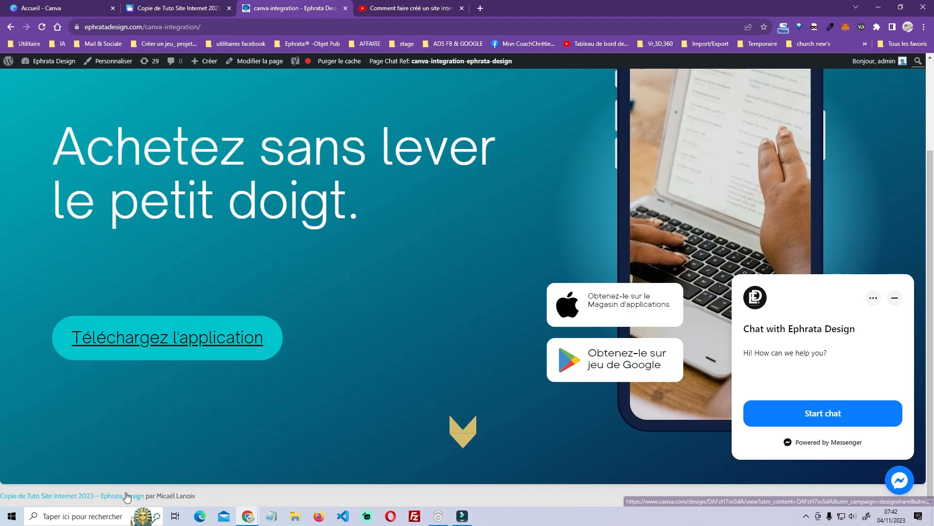
pyautogui.click(895, 297)
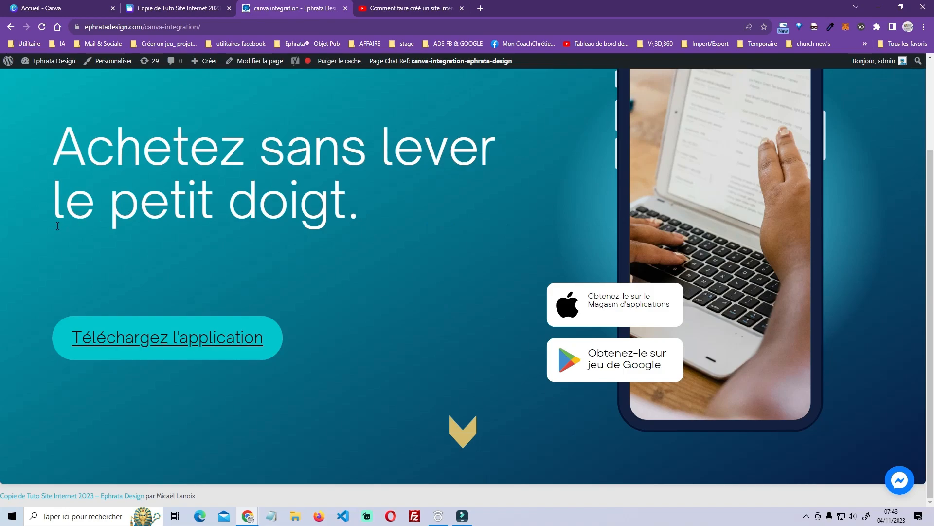
pyautogui.scroll(-2, 818, 216)
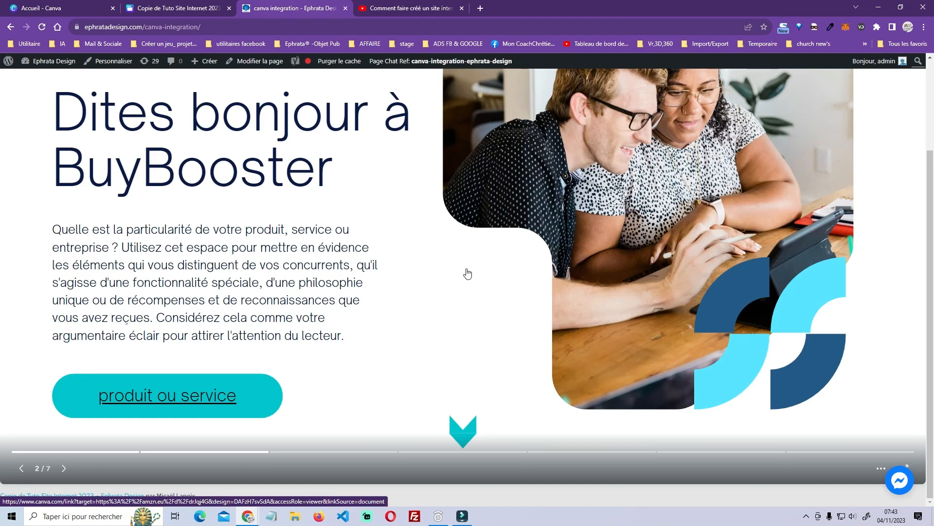
pyautogui.click(473, 411)
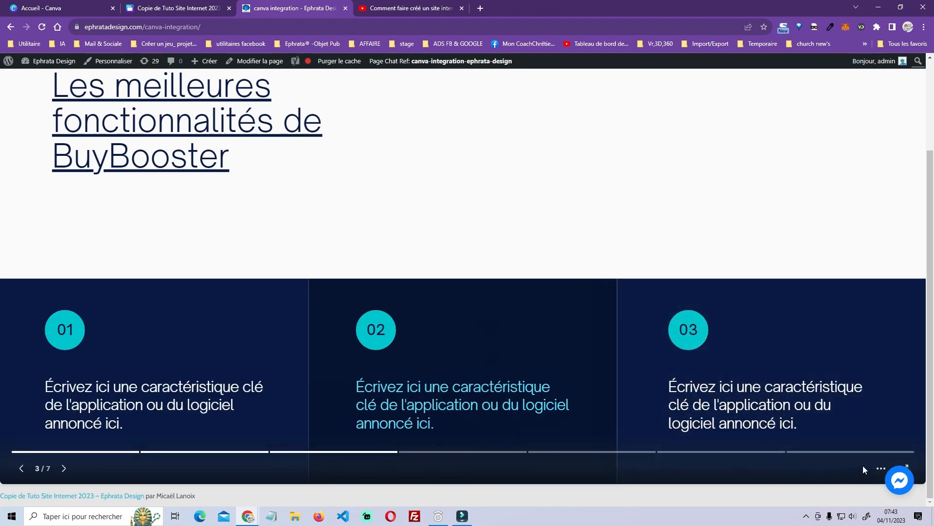
# - Hide the embedded viewer's controls, and go through the remaining design pages up to Contact and back to the first page
pyautogui.click(881, 468)
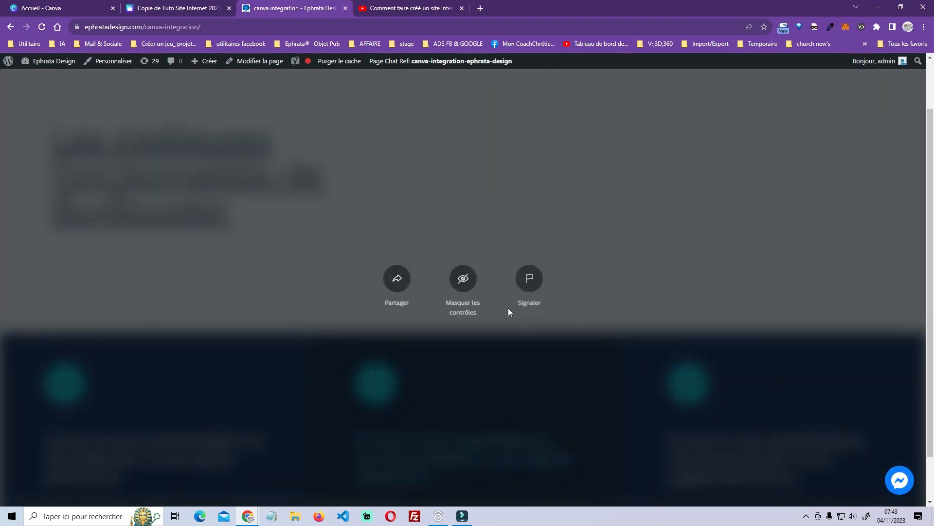
pyautogui.click(461, 275)
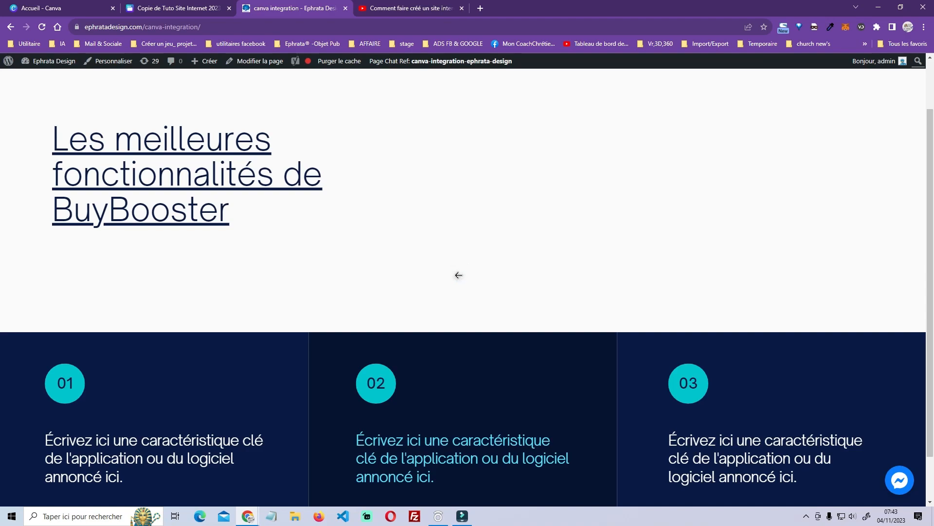
pyautogui.scroll(-2, 504, 394)
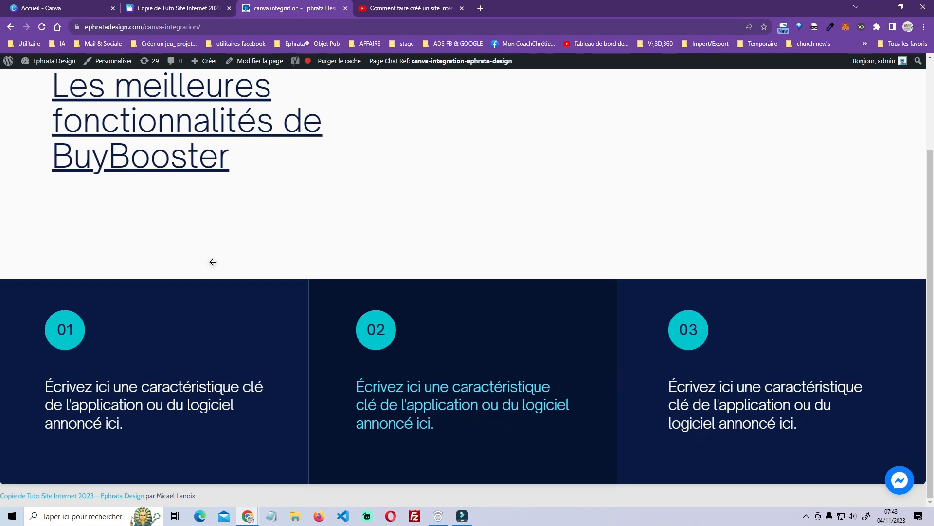
pyautogui.scroll(2, 474, 331)
pyautogui.scroll(-2, 487, 340)
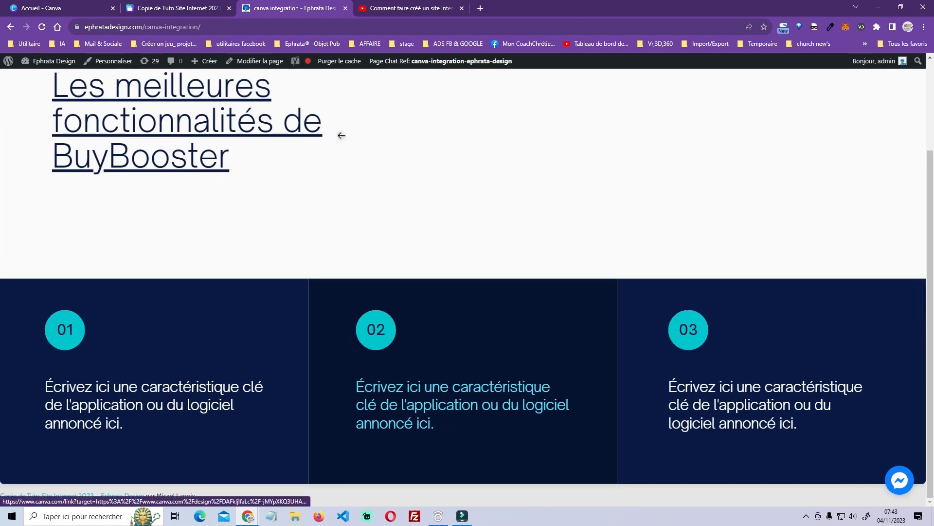
pyautogui.click(810, 262)
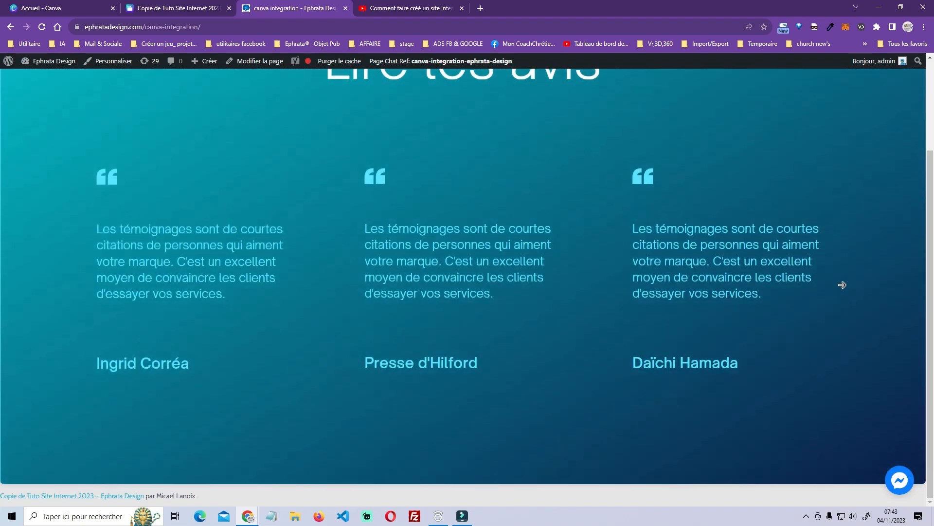
pyautogui.click(842, 284)
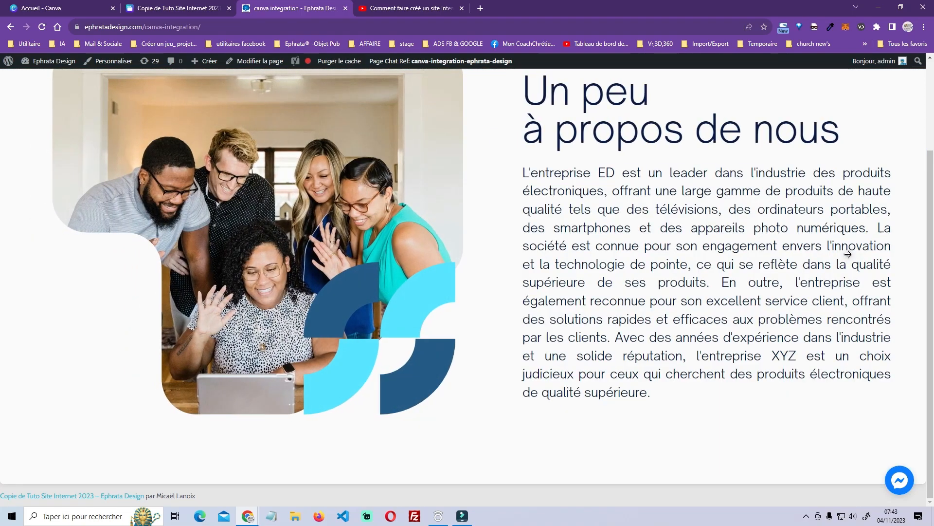
pyautogui.click(848, 254)
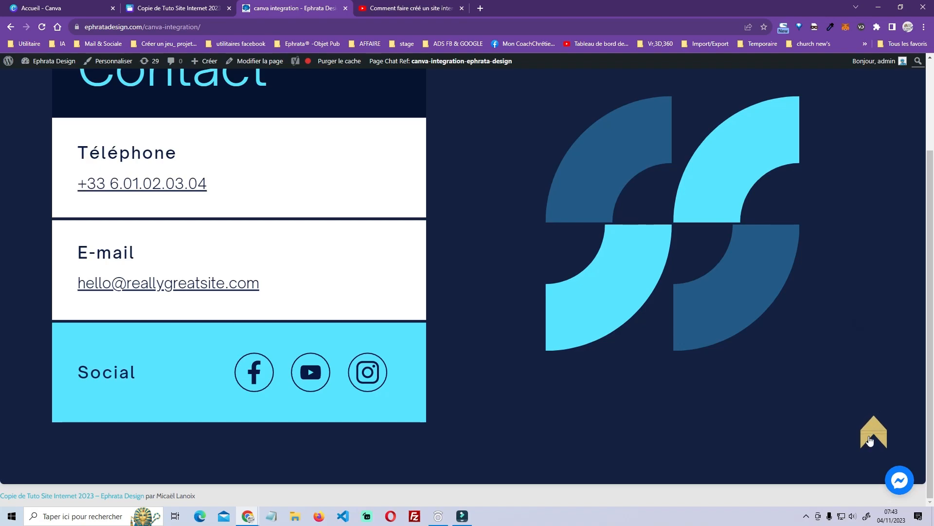
pyautogui.click(871, 427)
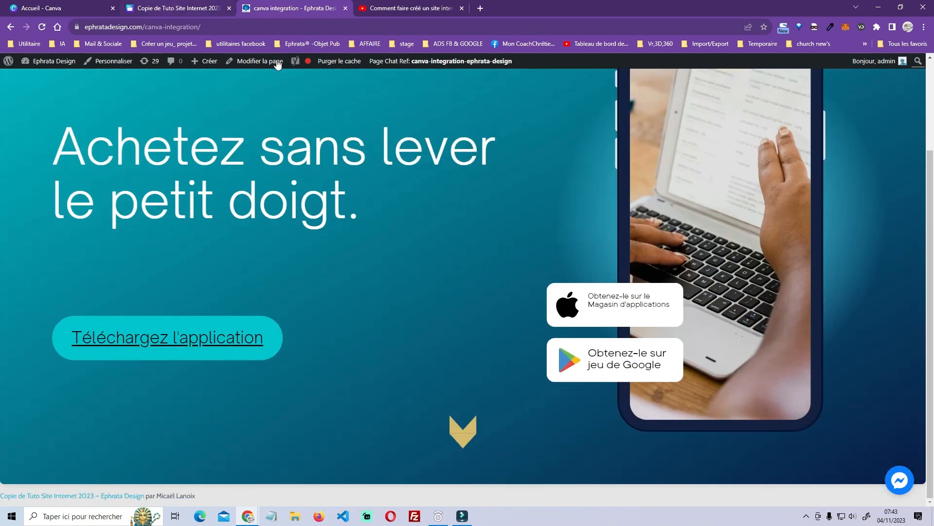
# - Switch to the Canva design and preview the website in mobile and desktop views, including the desktop view at full size
pyautogui.click(160, 9)
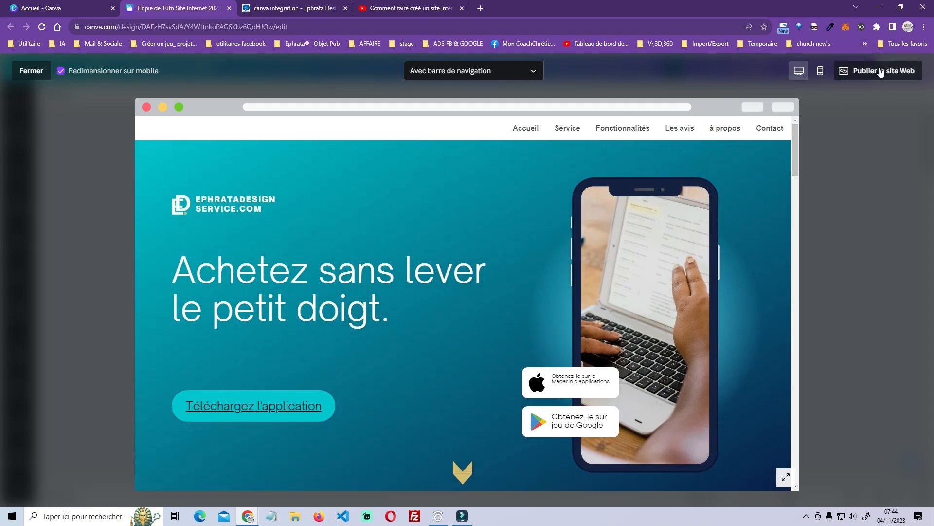
pyautogui.click(819, 71)
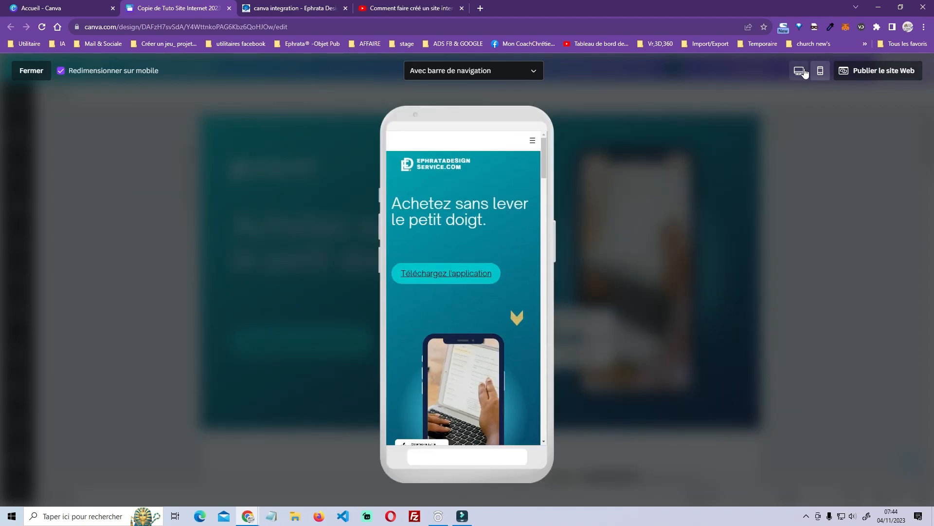
pyautogui.click(800, 71)
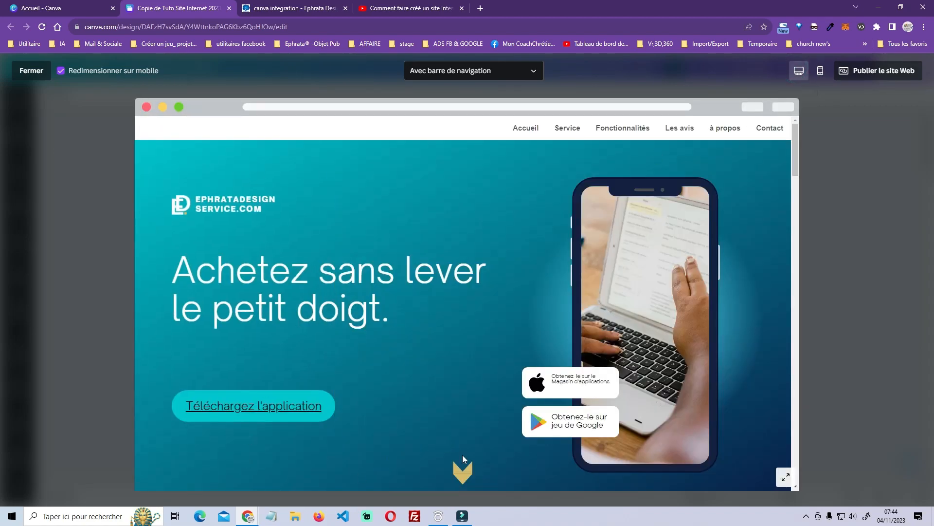
pyautogui.click(785, 477)
pyautogui.scroll(-20, 460, 452)
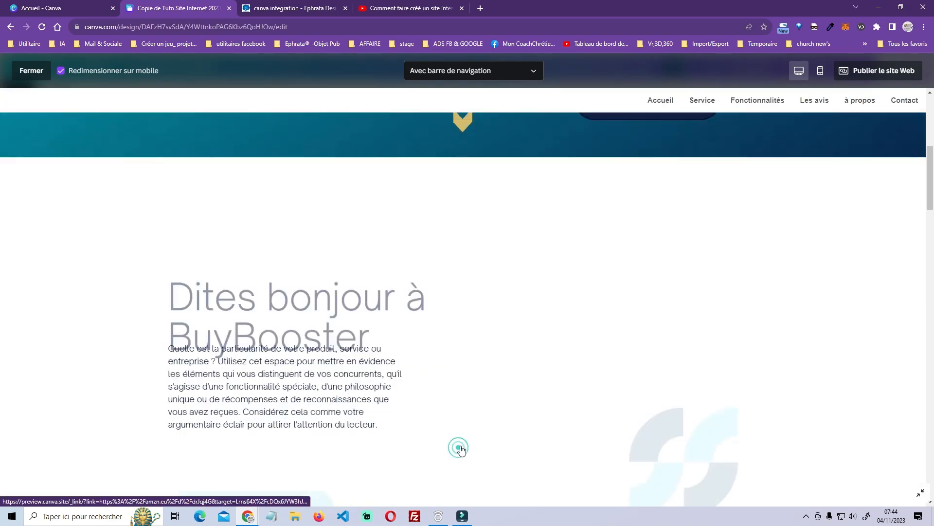
pyautogui.scroll(20, 463, 449)
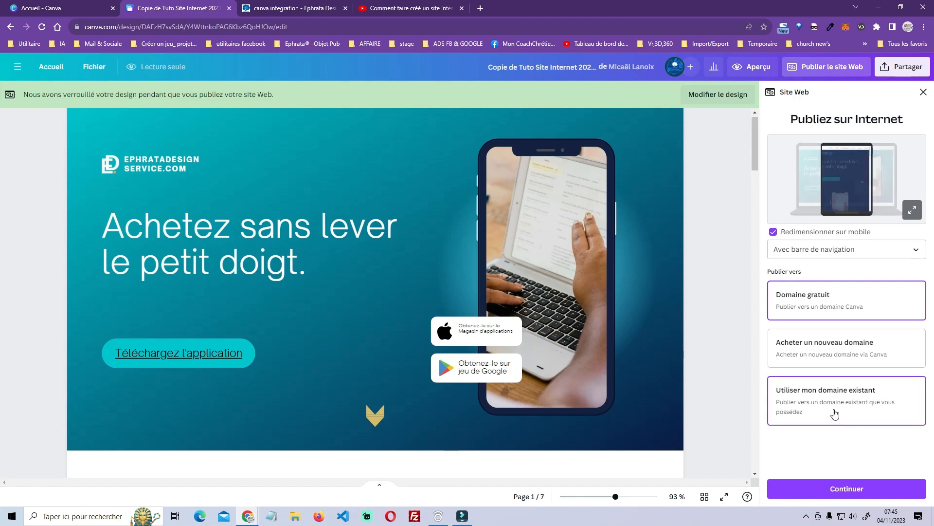
# - Continue the website publication with the free domain option and expand the advanced publishing settings
pyautogui.click(877, 491)
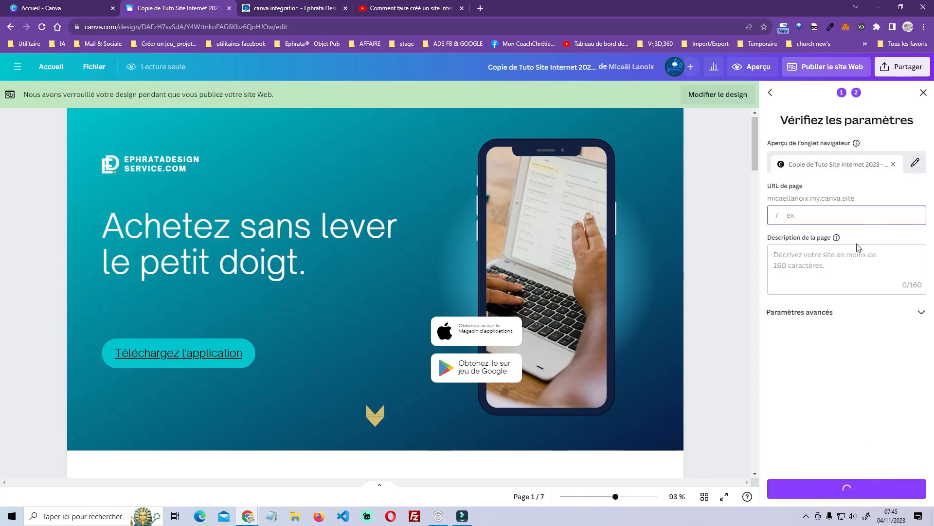
pyautogui.click(915, 314)
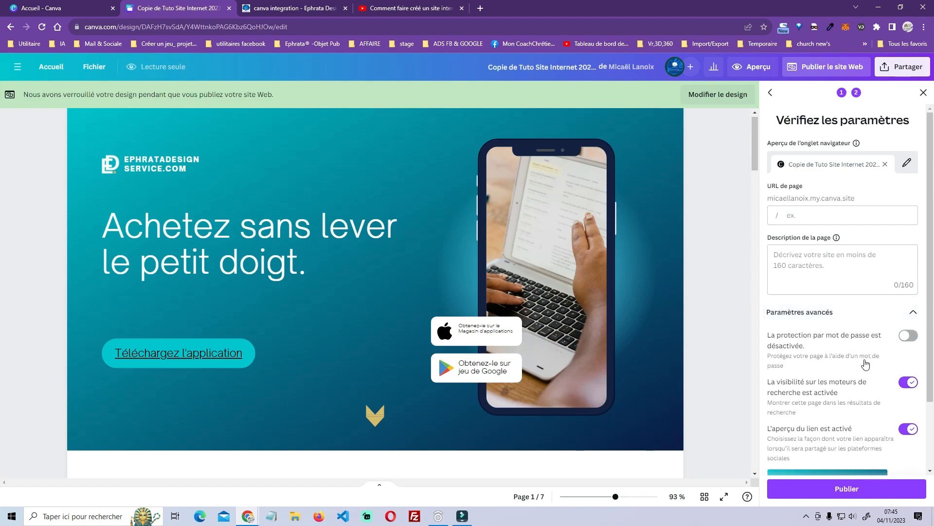